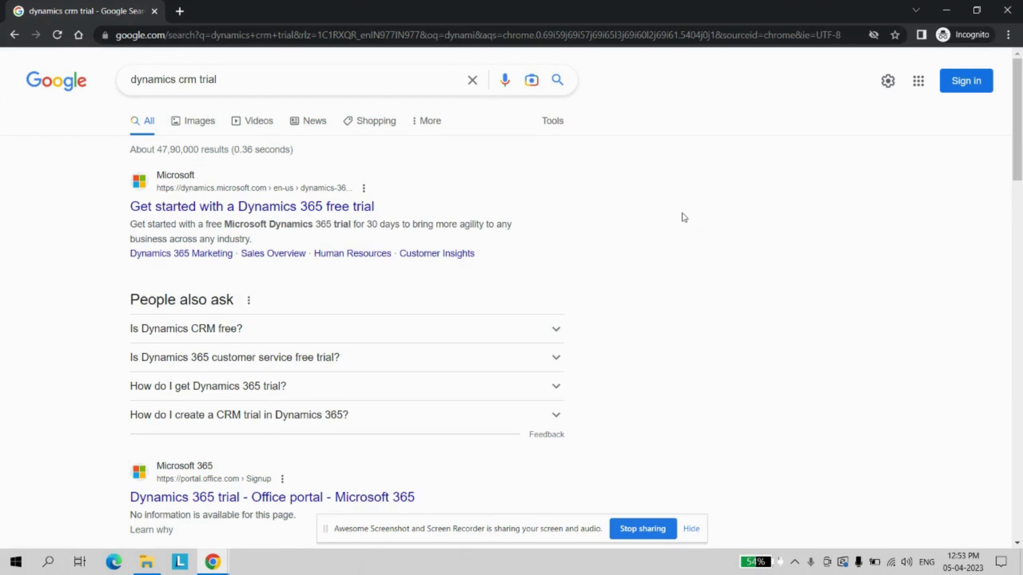
Step: Open the 'Get started with a Dynamics 365 free trial' search result
{"action": "left_click", "coordinate": [246, 206]}
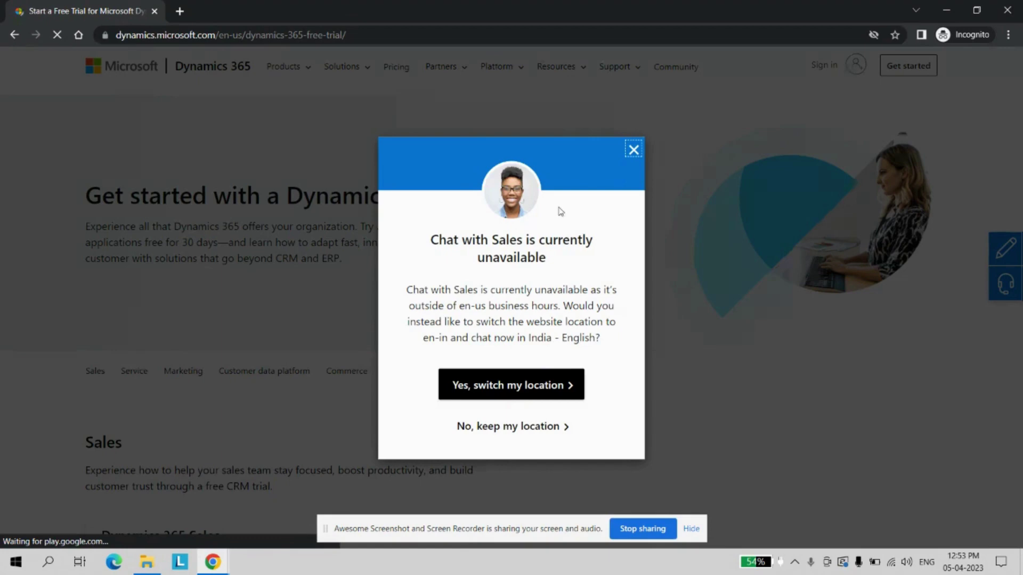
Step: Close the Chat with Sales notice and scroll back to the Dynamics 365 Sales trial offer
{"action": "left_click", "coordinate": [633, 149]}
{"action": "scroll", "coordinate": [479, 267], "scroll_direction": "down", "scroll_amount": 6}
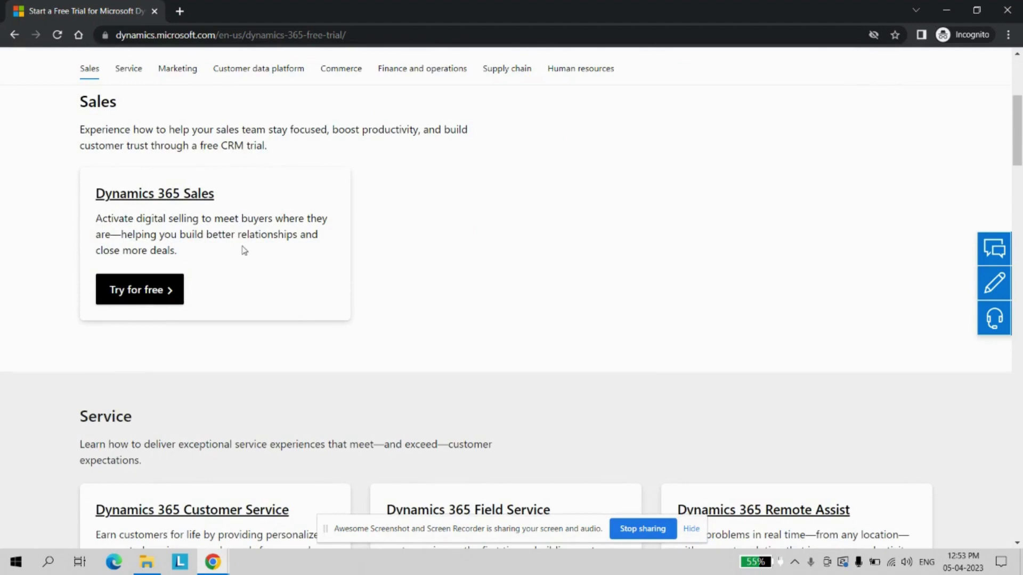
{"action": "scroll", "coordinate": [235, 249], "scroll_direction": "down", "scroll_amount": 2}
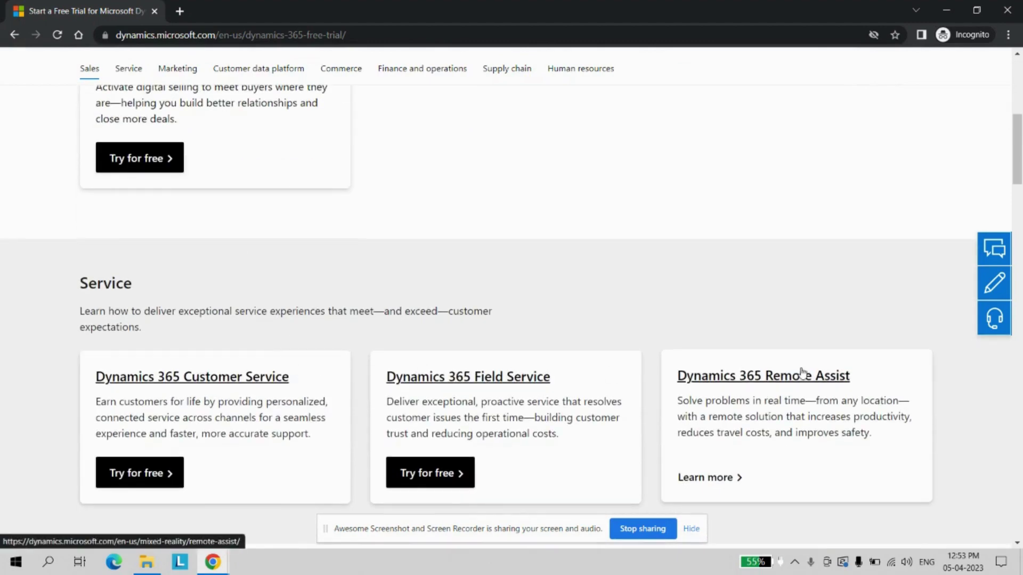
{"action": "scroll", "coordinate": [834, 297], "scroll_direction": "down", "scroll_amount": 2}
{"action": "scroll", "coordinate": [788, 334], "scroll_direction": "down", "scroll_amount": 3}
{"action": "scroll", "coordinate": [785, 327], "scroll_direction": "up", "scroll_amount": 3}
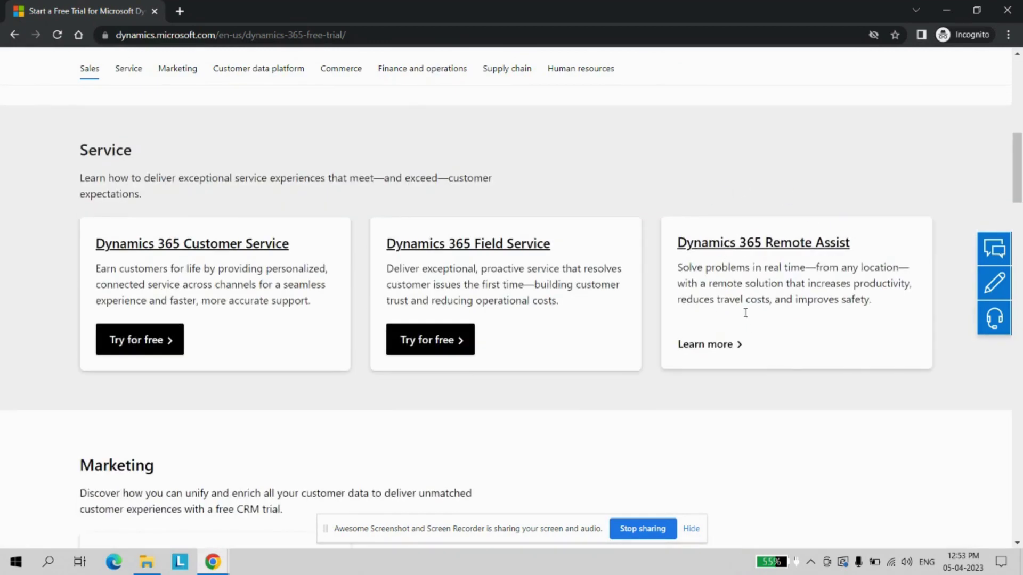
{"action": "scroll", "coordinate": [768, 363], "scroll_direction": "down", "scroll_amount": 4}
{"action": "scroll", "coordinate": [275, 289], "scroll_direction": "down", "scroll_amount": 4}
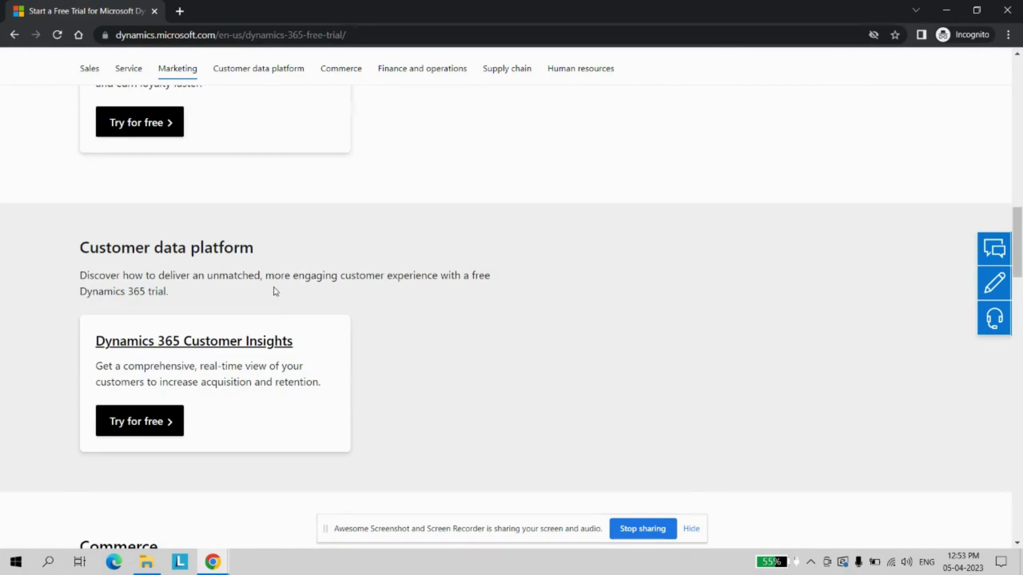
{"action": "scroll", "coordinate": [280, 286], "scroll_direction": "down", "scroll_amount": 2}
{"action": "scroll", "coordinate": [282, 295], "scroll_direction": "down", "scroll_amount": 4}
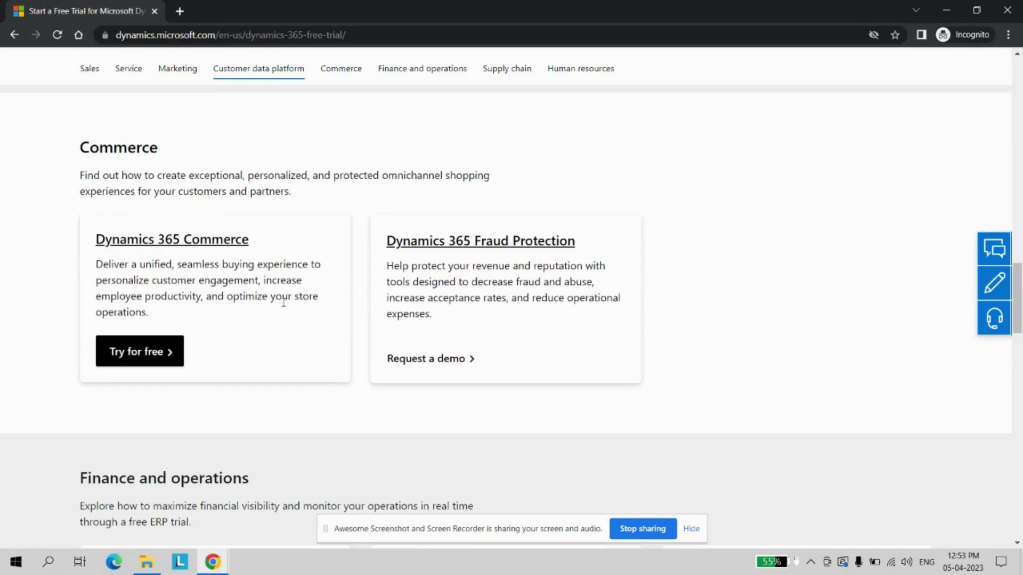
{"action": "scroll", "coordinate": [290, 326], "scroll_direction": "up", "scroll_amount": 9}
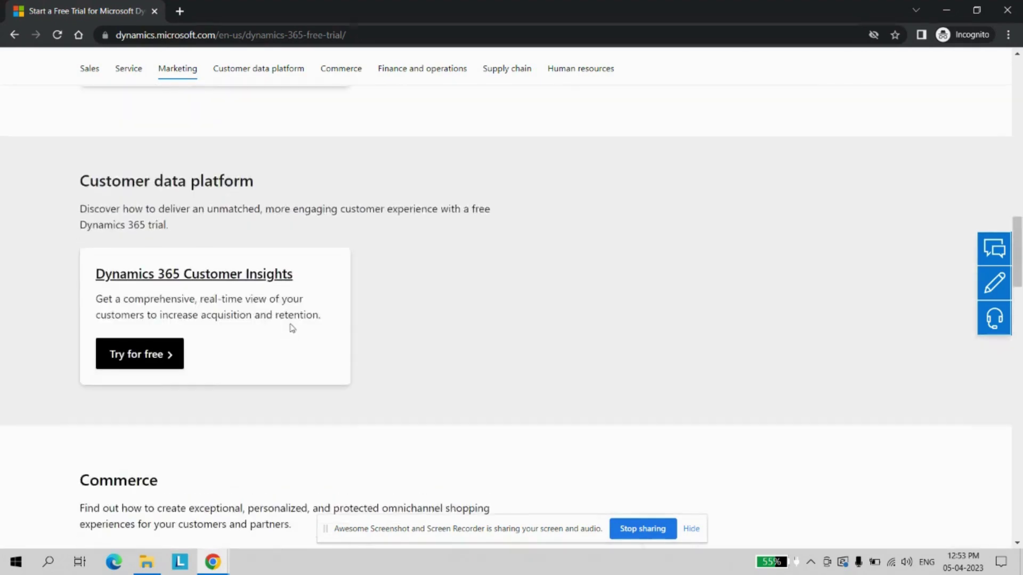
{"action": "scroll", "coordinate": [401, 335], "scroll_direction": "up", "scroll_amount": 10}
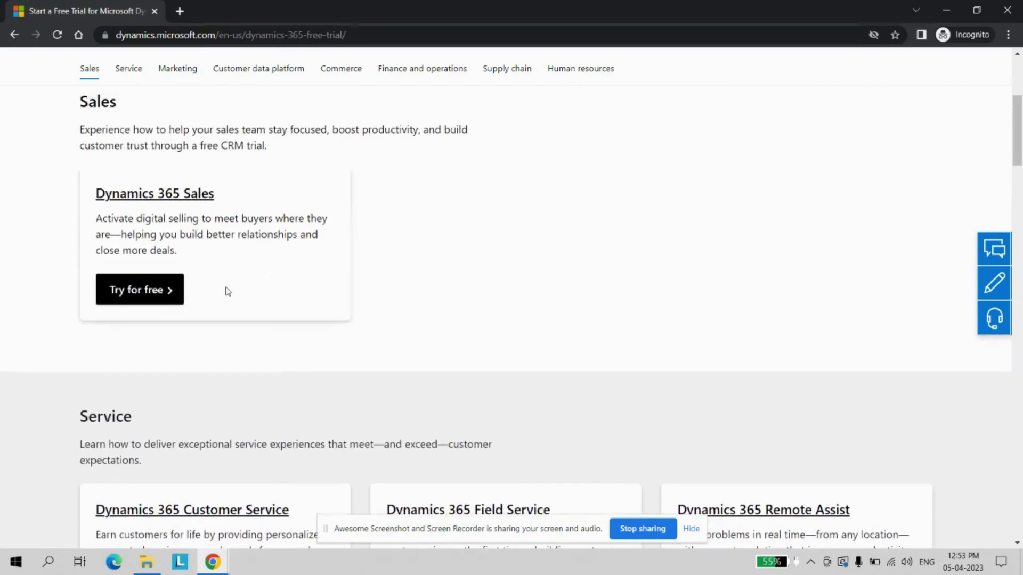
Step: Start the Dynamics 365 Sales free trial signup, agreeing to the subscription terms
{"action": "left_click", "coordinate": [153, 291]}
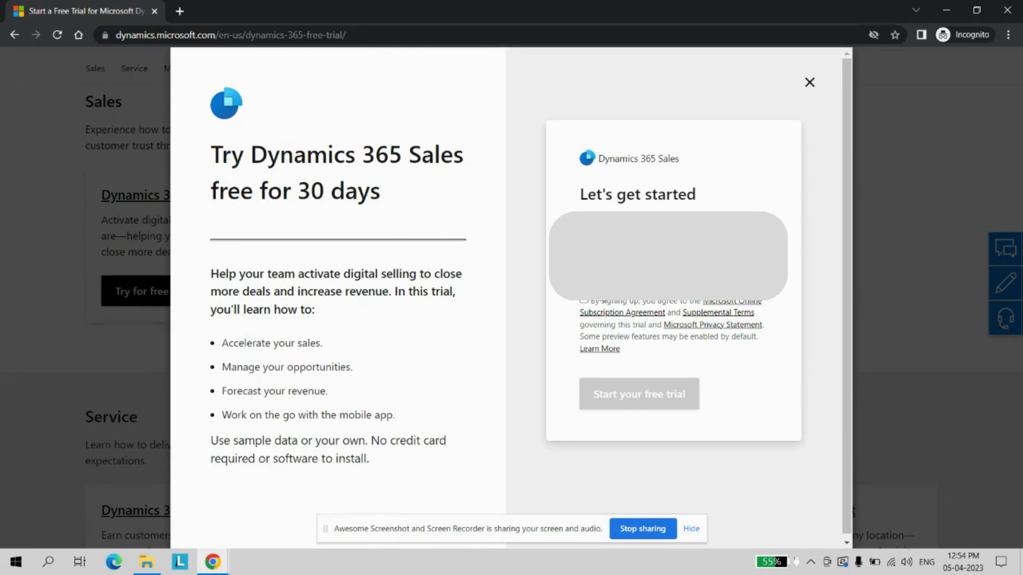
{"action": "left_click", "coordinate": [586, 303]}
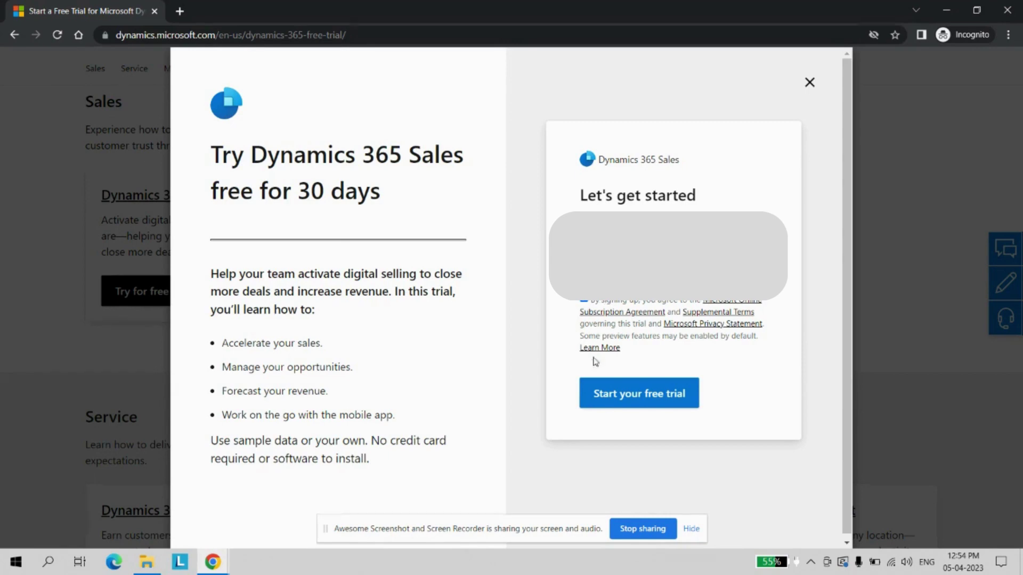
{"action": "left_click", "coordinate": [616, 397]}
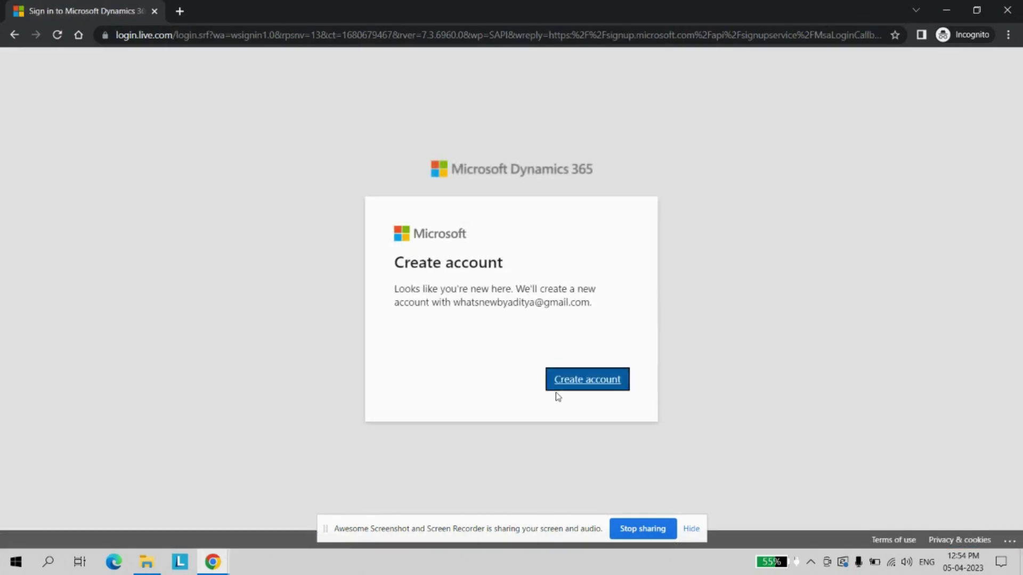
Step: Choose to create a new Microsoft account and enter its password, retyping it once
{"action": "left_click", "coordinate": [586, 380]}
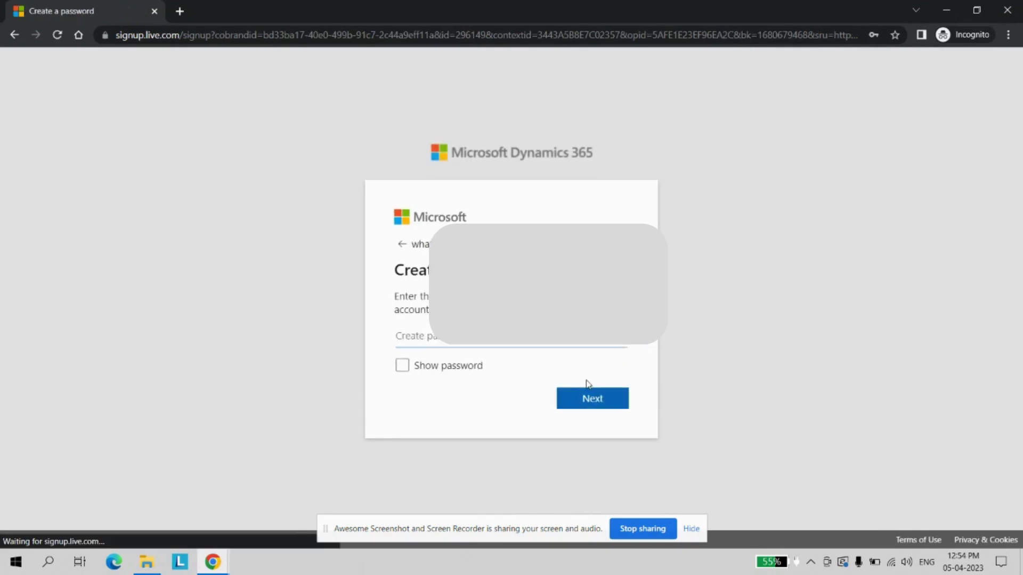
{"action": "left_click", "coordinate": [441, 337]}
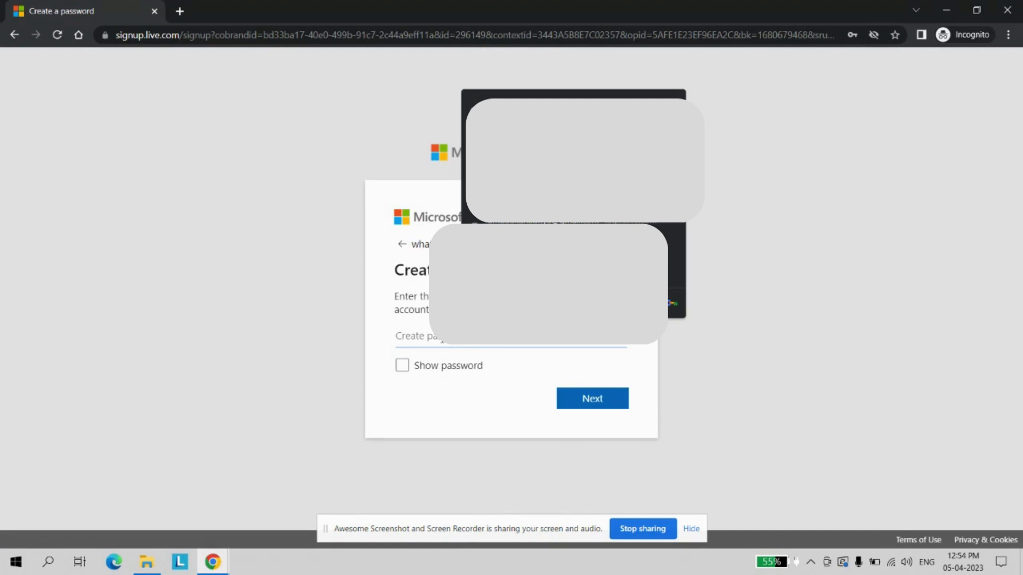
{"action": "type", "text": "•••••••"}
{"action": "left_click_drag", "start_coordinate": [438, 341], "coordinate": [357, 343]}
{"action": "type", "text": "•••••••"}
Step: Submit the password, then enter the account holder's first and last name and continue
{"action": "left_click", "coordinate": [586, 407]}
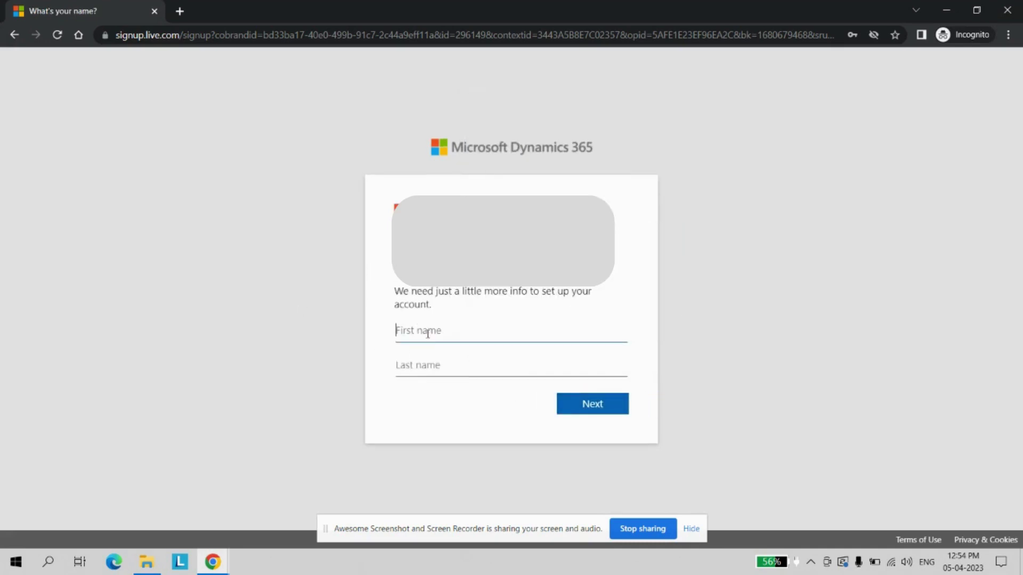
{"action": "type", "text": "Learning"}
{"action": "key", "text": "Tab"}
{"action": "type", "text": "W"}
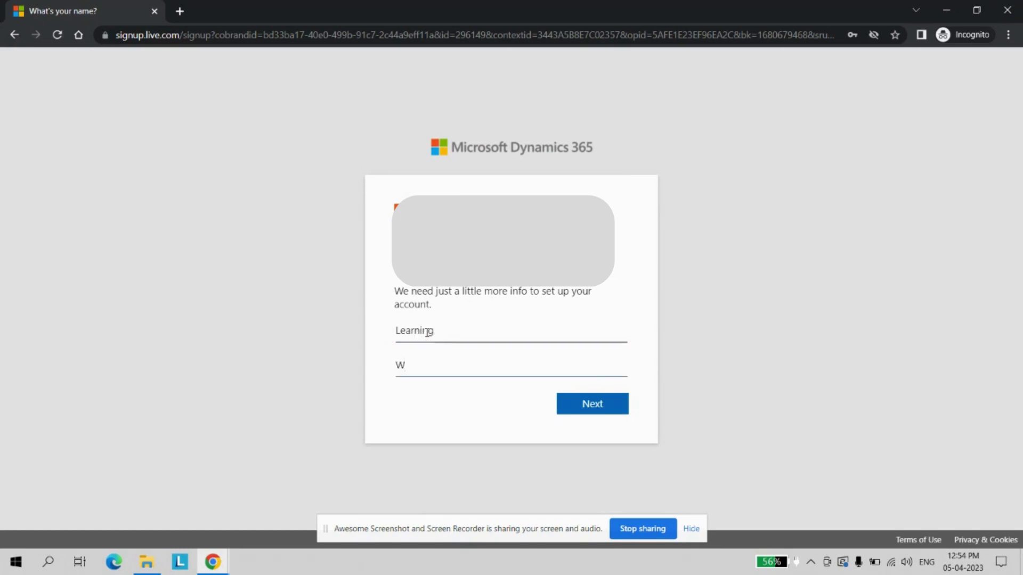
{"action": "key", "text": "BackSpace"}
{"action": "type", "text": "CRM"}
{"action": "left_click", "coordinate": [601, 405]}
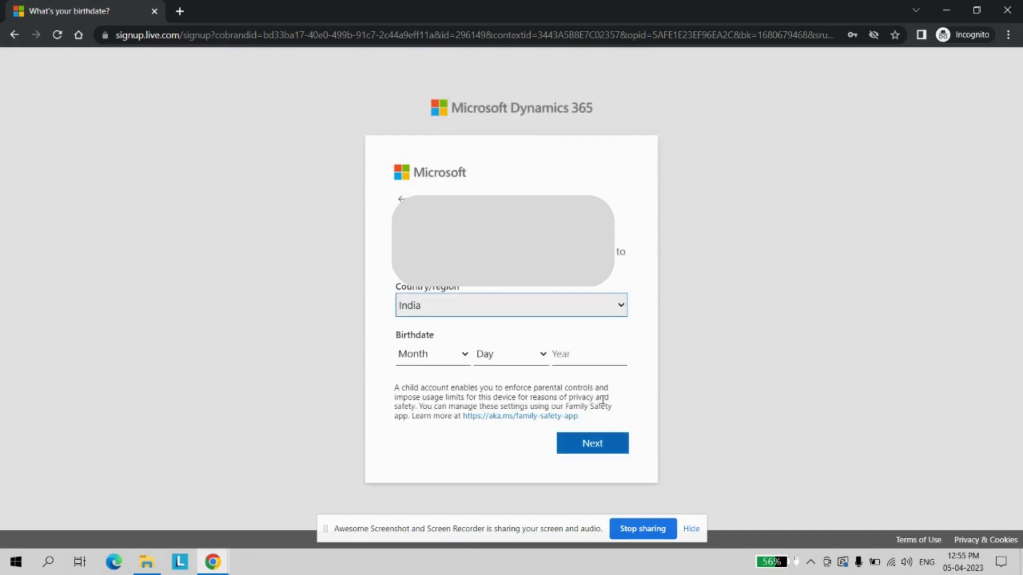
Step: Set the birthdate to January 1, 1990
{"action": "left_click", "coordinate": [447, 361]}
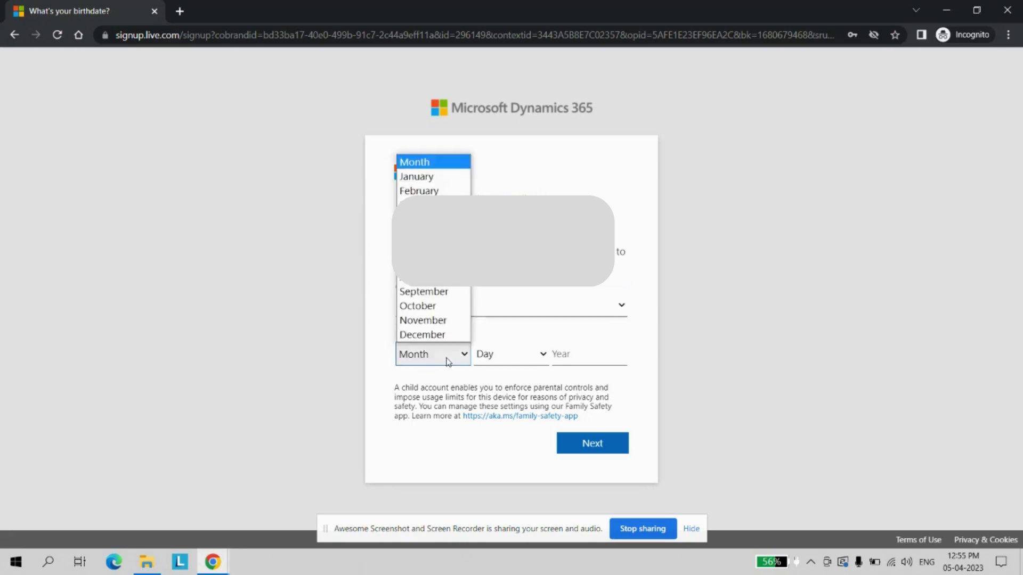
{"action": "left_click", "coordinate": [419, 177]}
{"action": "left_click", "coordinate": [495, 366]}
{"action": "left_click", "coordinate": [528, 75]}
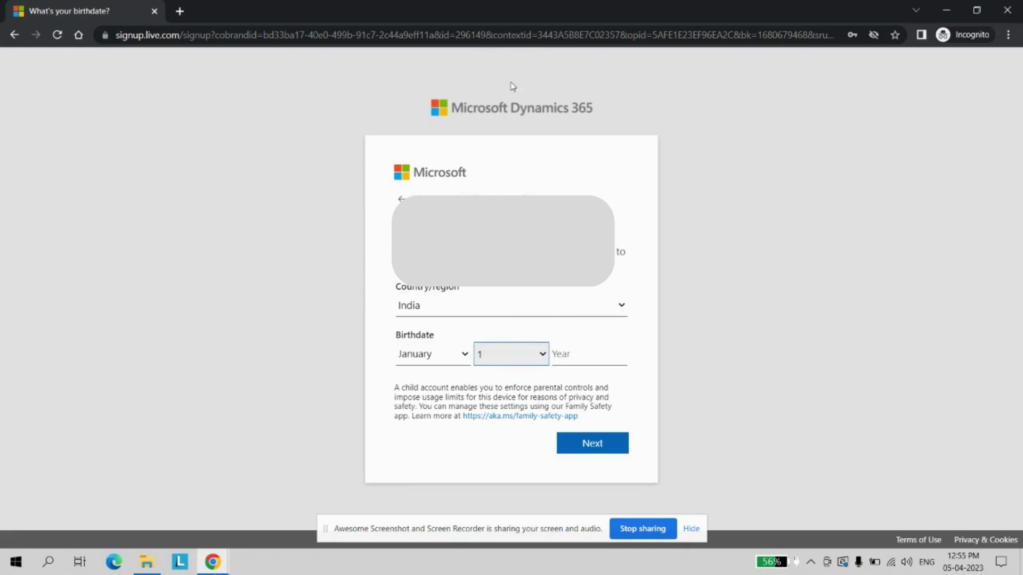
{"action": "left_click", "coordinate": [582, 355]}
{"action": "type", "text": "1990"}
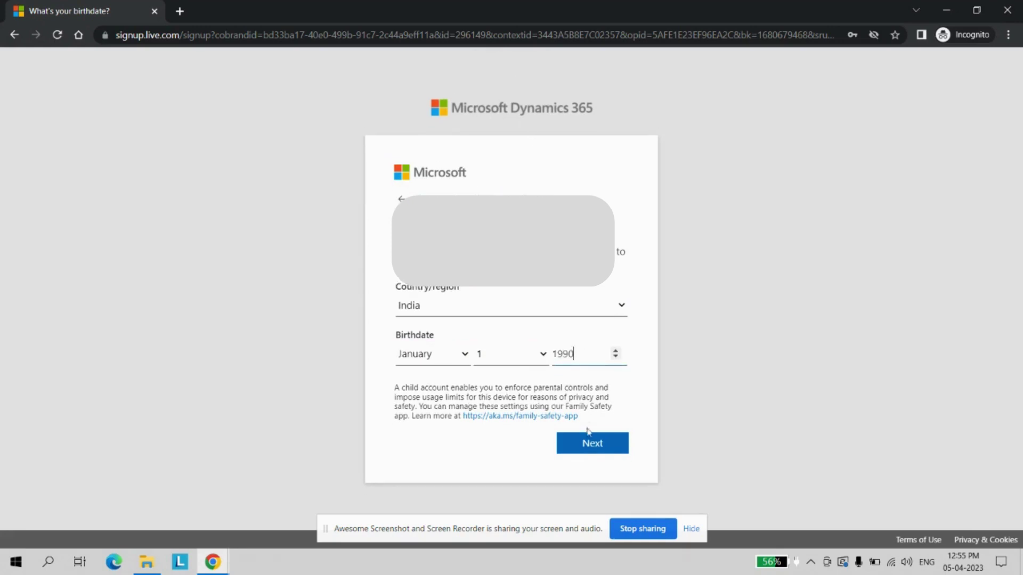
Step: Submit the birthdate, enter the emailed verification code, and opt out of Microsoft offers
{"action": "left_click", "coordinate": [588, 447]}
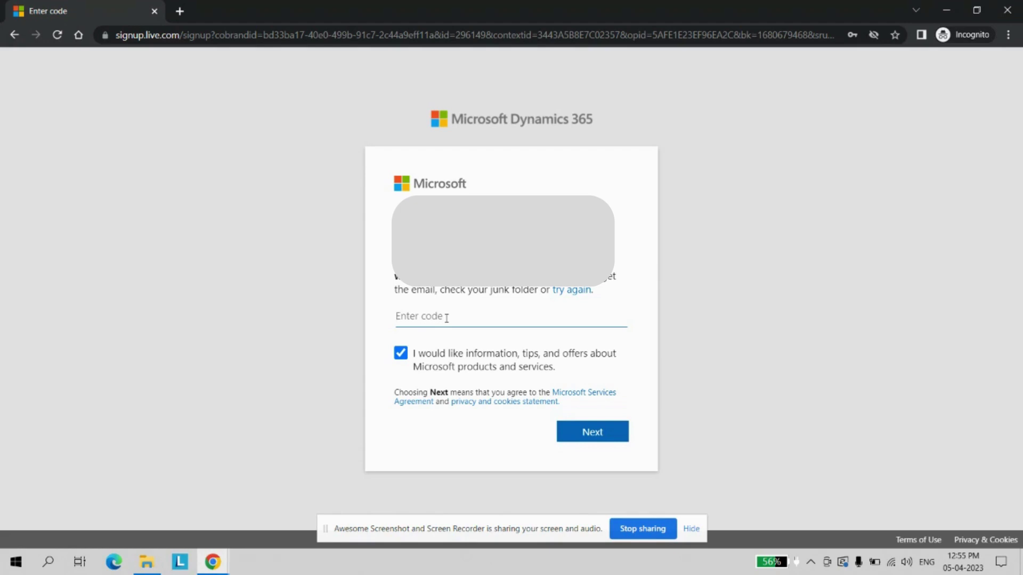
{"action": "left_click", "coordinate": [402, 355]}
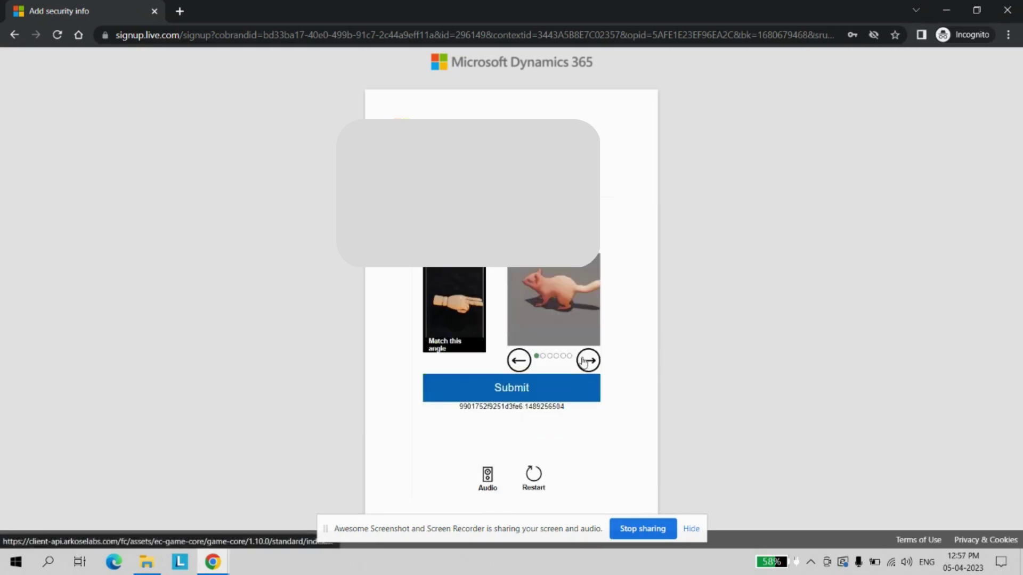
Step: Rotate the animal image to the sample angle and submit the first puzzle answer
{"action": "left_click", "coordinate": [587, 360]}
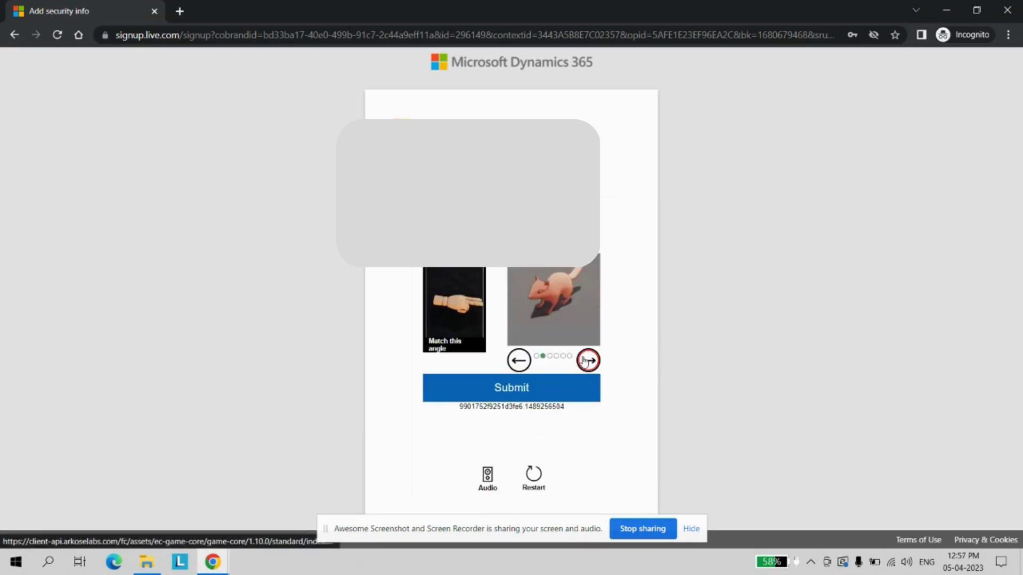
{"action": "left_click", "coordinate": [588, 360]}
{"action": "left_click", "coordinate": [587, 361]}
{"action": "left_click", "coordinate": [587, 360]}
{"action": "left_click", "coordinate": [518, 361]}
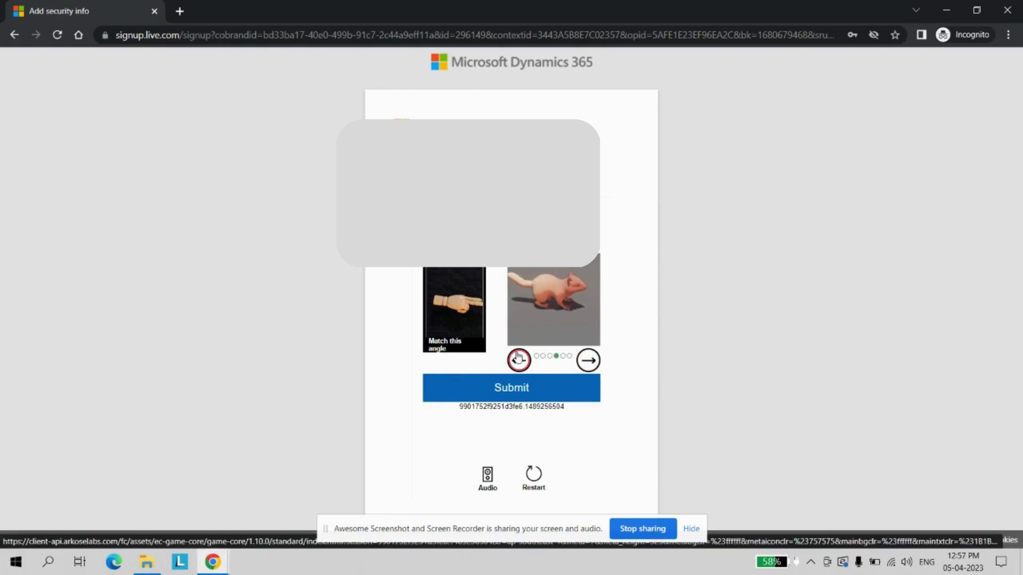
{"action": "left_click", "coordinate": [516, 380]}
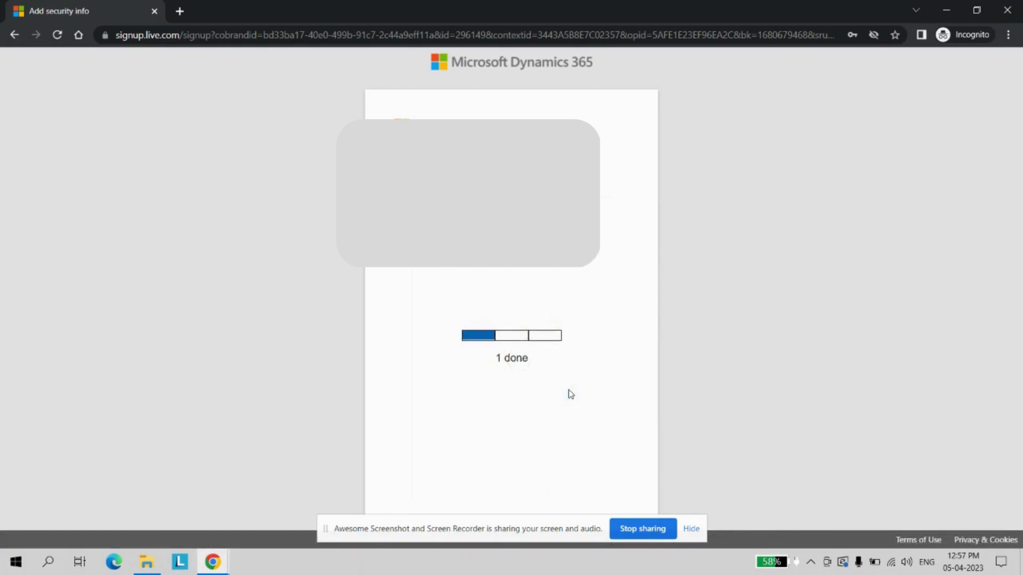
Step: Re-rotate the animal image on the following puzzles and submit until verification passes
{"action": "left_click", "coordinate": [513, 362]}
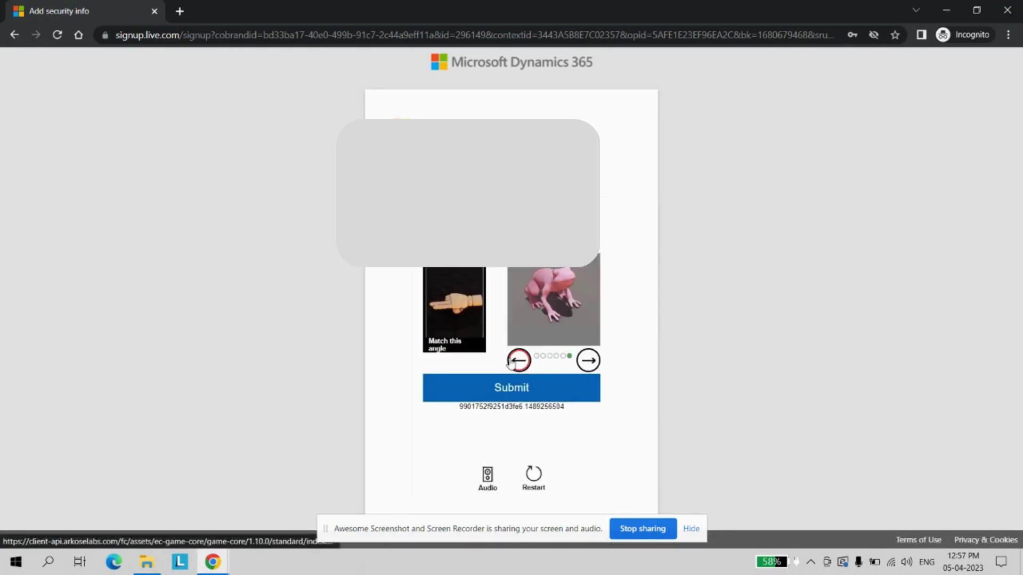
{"action": "left_click", "coordinate": [514, 361]}
{"action": "left_click", "coordinate": [516, 361]}
{"action": "left_click", "coordinate": [551, 393]}
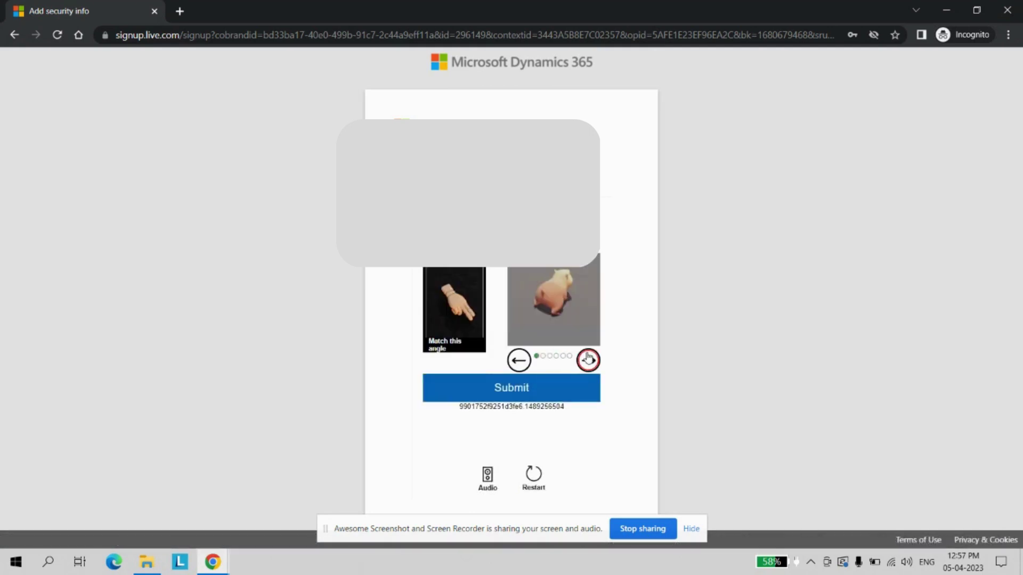
{"action": "left_click", "coordinate": [588, 360]}
{"action": "left_click", "coordinate": [588, 360]}
{"action": "left_click", "coordinate": [588, 360]}
{"action": "left_click", "coordinate": [588, 360]}
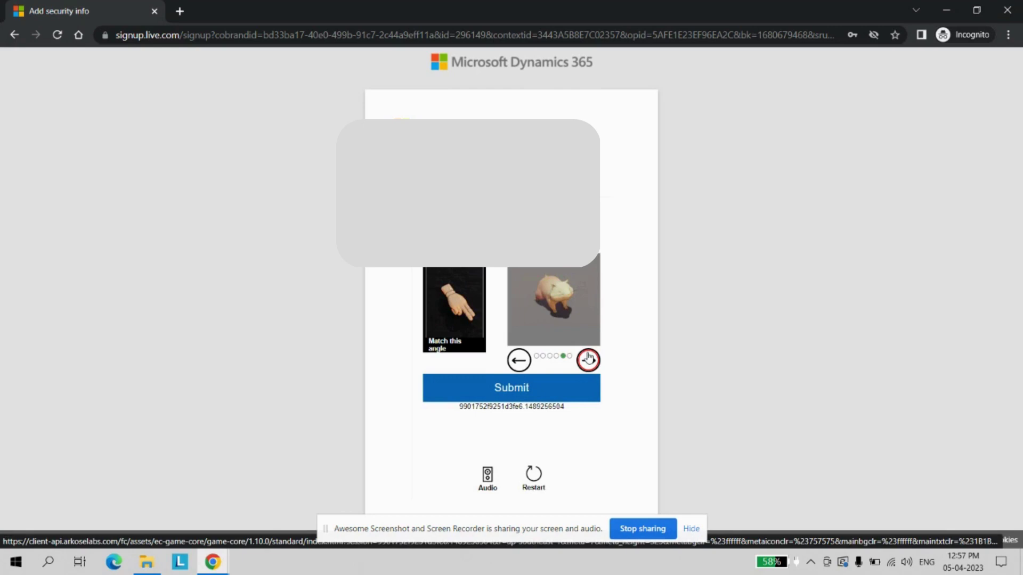
{"action": "left_click", "coordinate": [584, 381]}
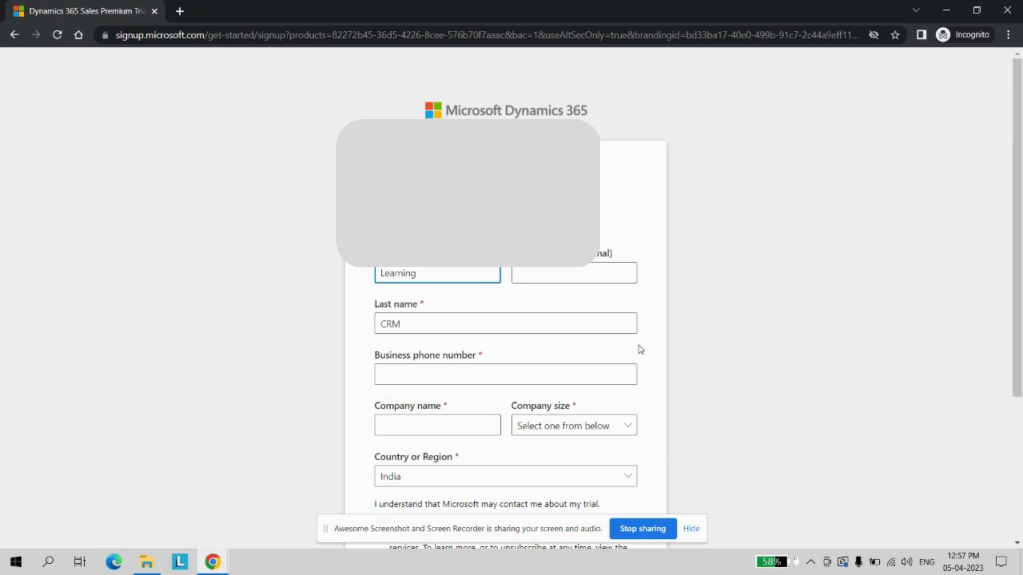
Step: Enter company name 'demo' and choose a company size of 2-4 people
{"action": "scroll", "coordinate": [621, 310], "scroll_direction": "down", "scroll_amount": 1}
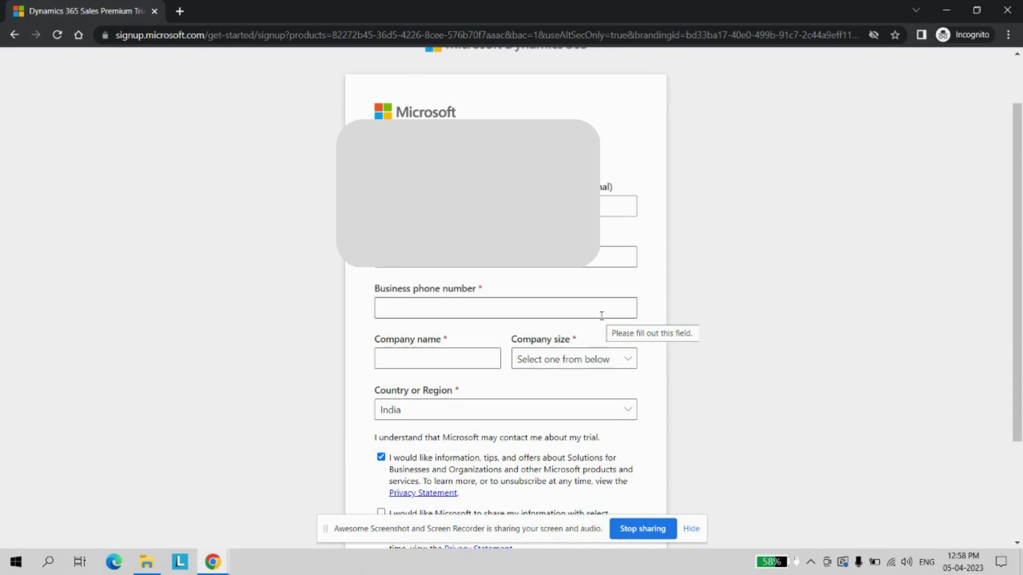
{"action": "left_click", "coordinate": [478, 360]}
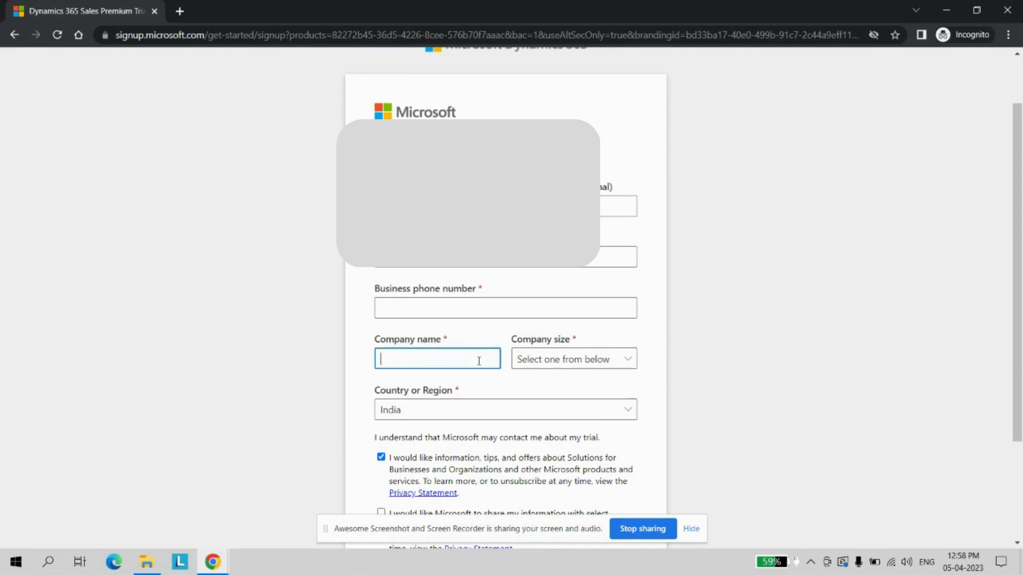
{"action": "type", "text": "demo"}
{"action": "left_click", "coordinate": [600, 358]}
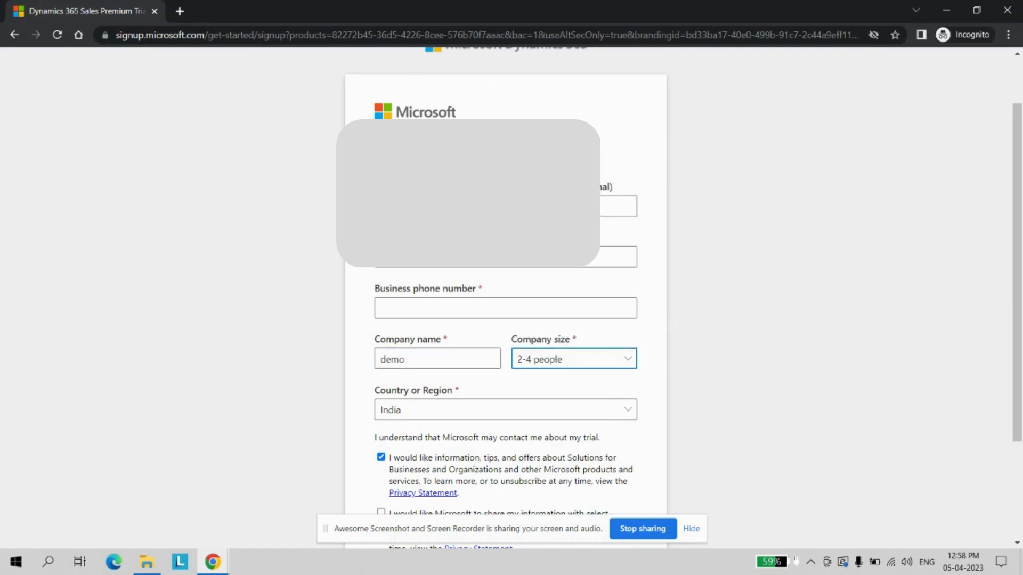
{"action": "scroll", "coordinate": [495, 421], "scroll_direction": "up", "scroll_amount": 3}
{"action": "scroll", "coordinate": [501, 373], "scroll_direction": "down", "scroll_amount": 3}
Step: Enter the business phone number, opt out of Microsoft offers, and submit the details
{"action": "left_click", "coordinate": [440, 308]}
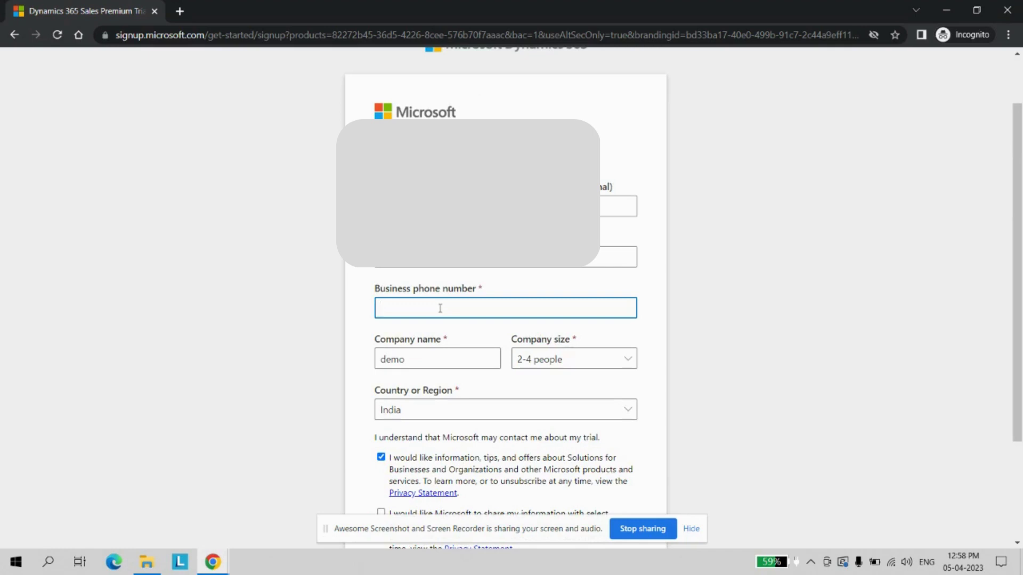
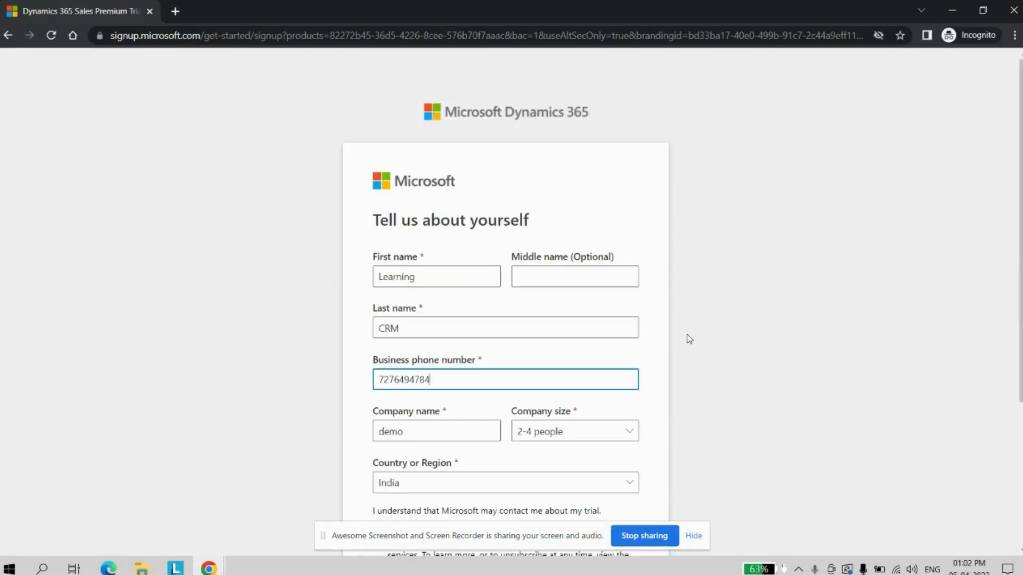
{"action": "scroll", "coordinate": [696, 347], "scroll_direction": "down", "scroll_amount": 4}
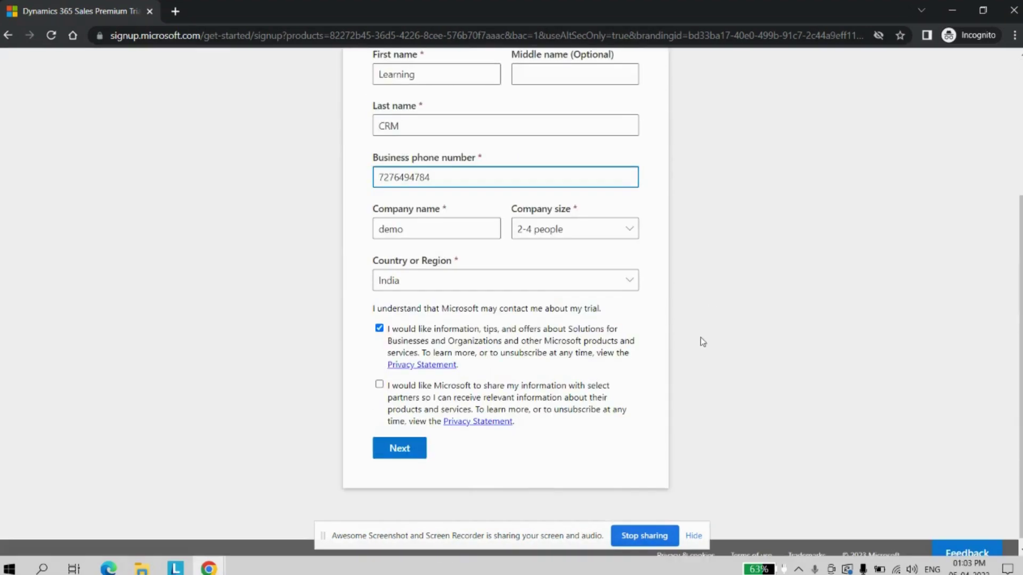
{"action": "scroll", "coordinate": [735, 328], "scroll_direction": "down", "scroll_amount": 1}
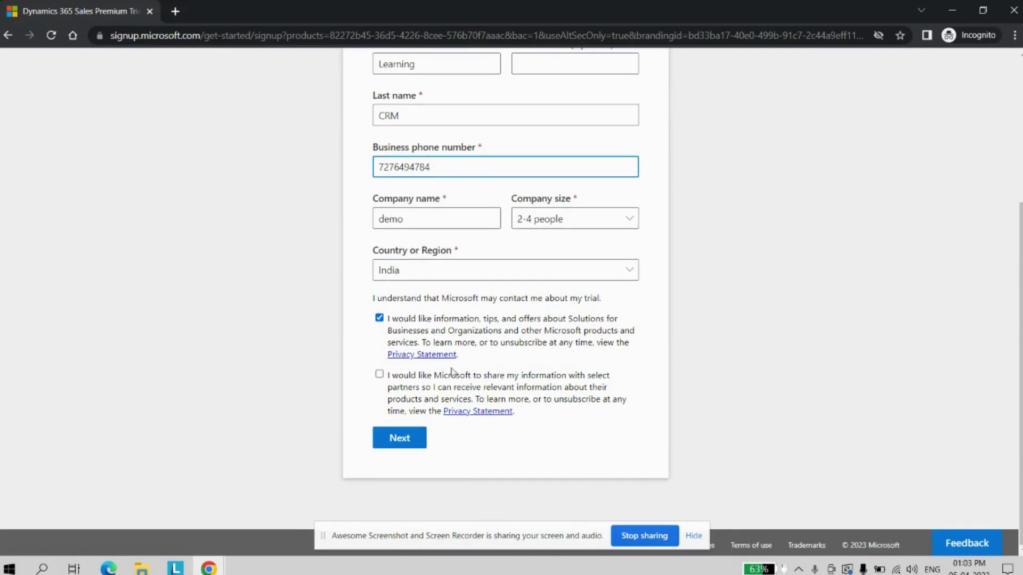
{"action": "left_click", "coordinate": [379, 318]}
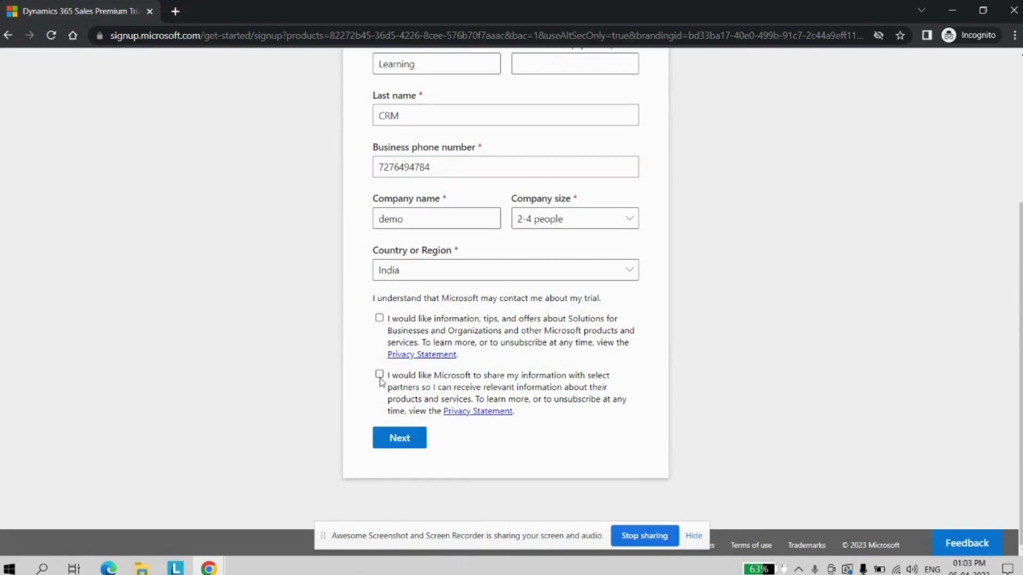
{"action": "left_click", "coordinate": [391, 440]}
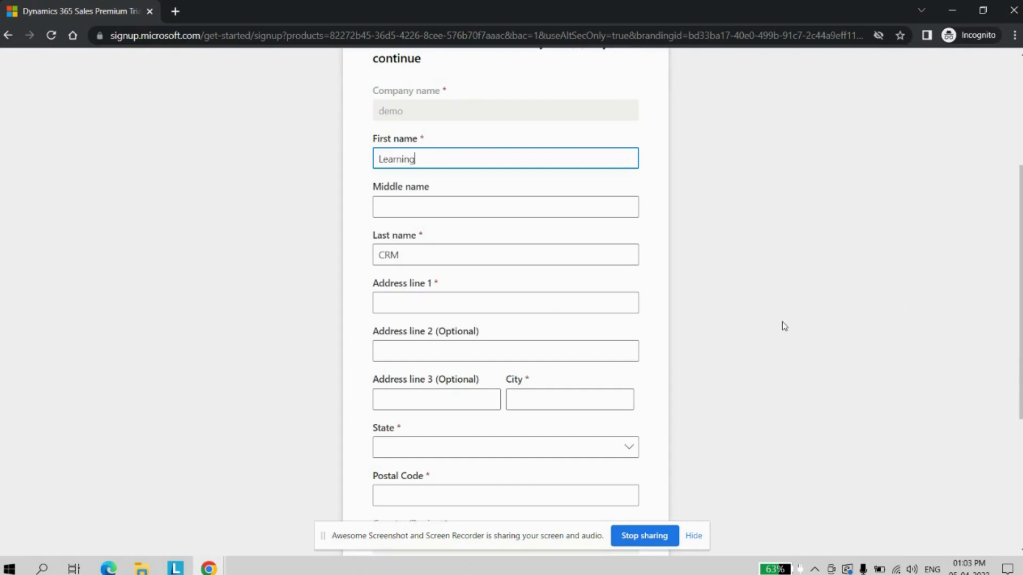
Step: Save the Goa business address with postal code 444555
{"action": "scroll", "coordinate": [784, 326], "scroll_direction": "down", "scroll_amount": 1}
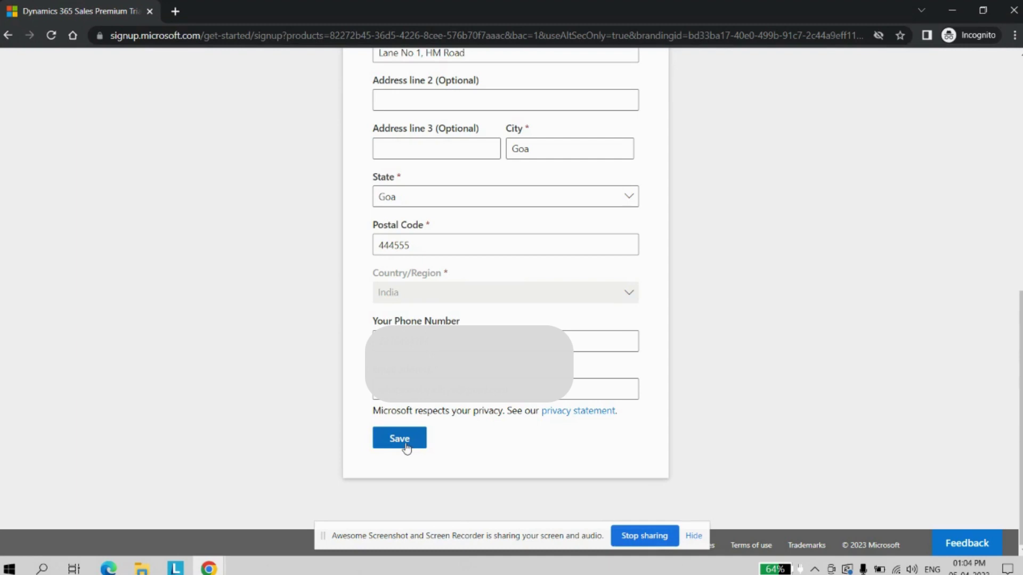
{"action": "left_click", "coordinate": [405, 445]}
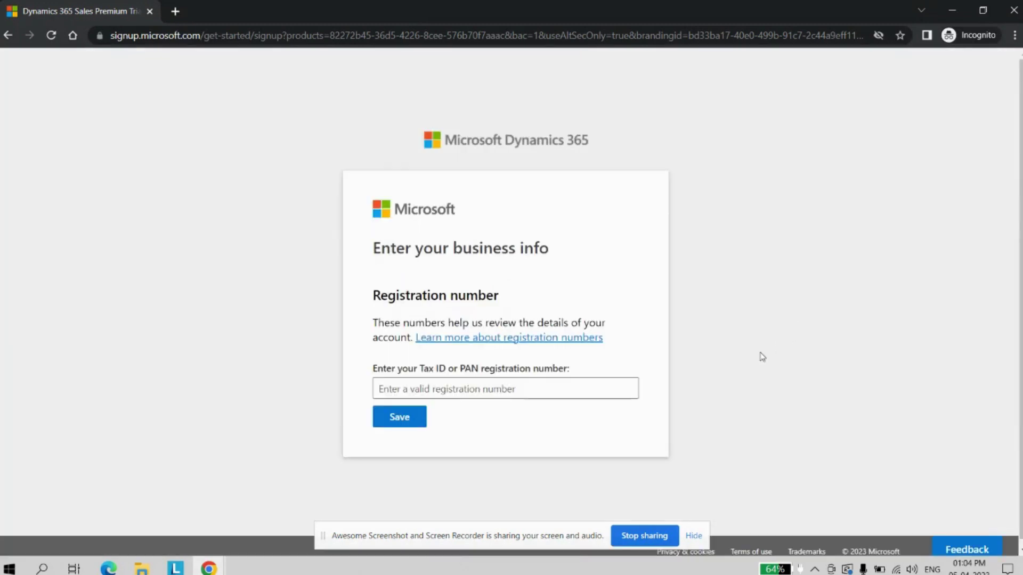
Step: Enter the business's Tax ID/PAN registration number and save it
{"action": "left_click", "coordinate": [596, 390]}
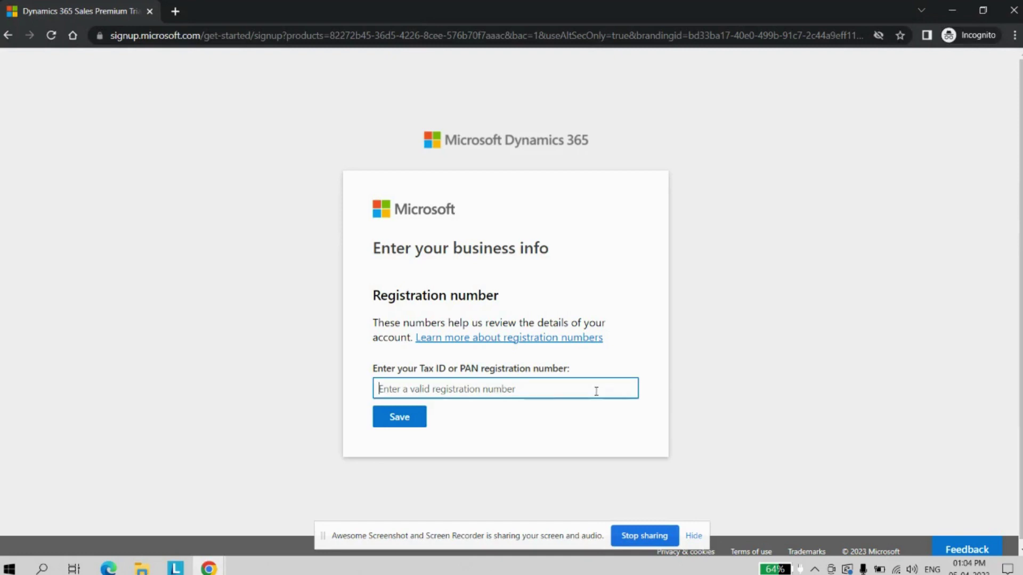
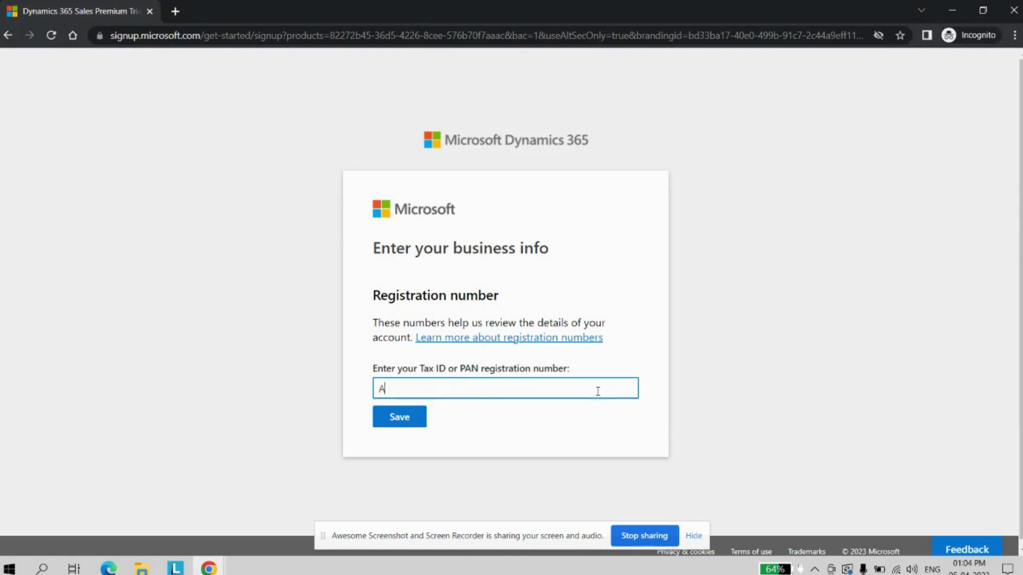
{"action": "left_click", "coordinate": [398, 419]}
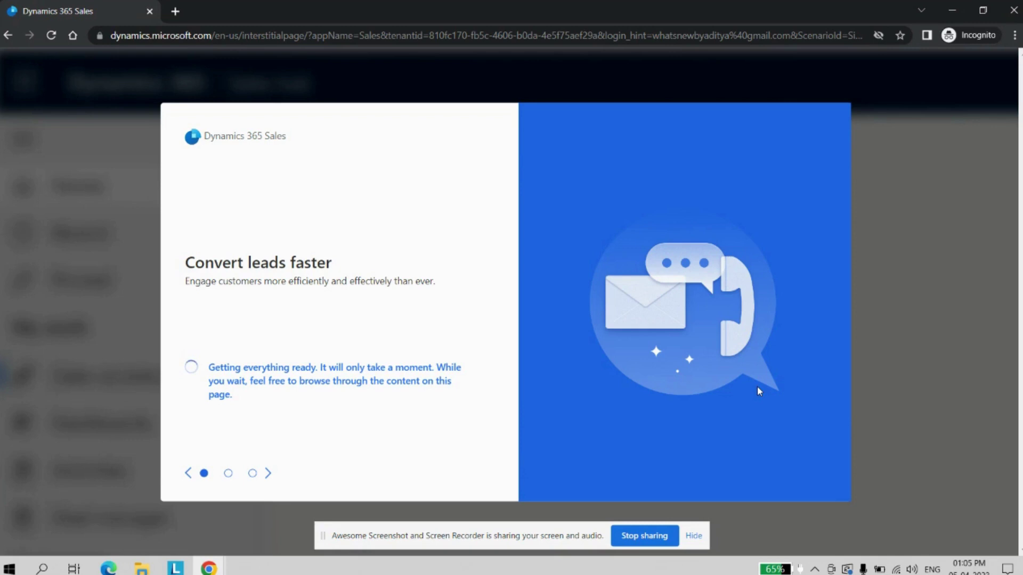
Step: Launch the Sales trial and confirm the 'Please sign in again' prompt to load the dashboard
{"action": "left_click", "coordinate": [235, 379]}
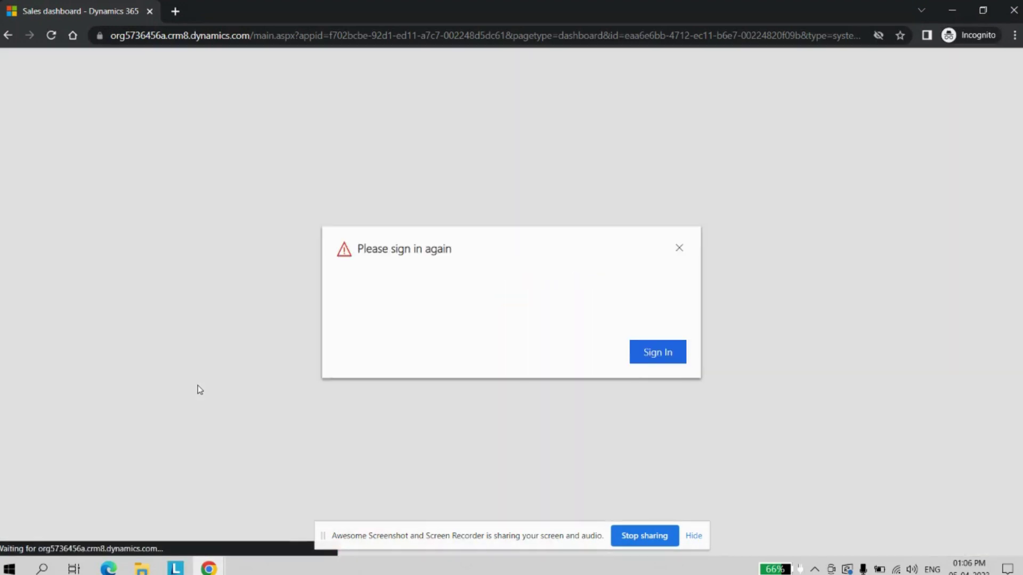
{"action": "left_click", "coordinate": [666, 354]}
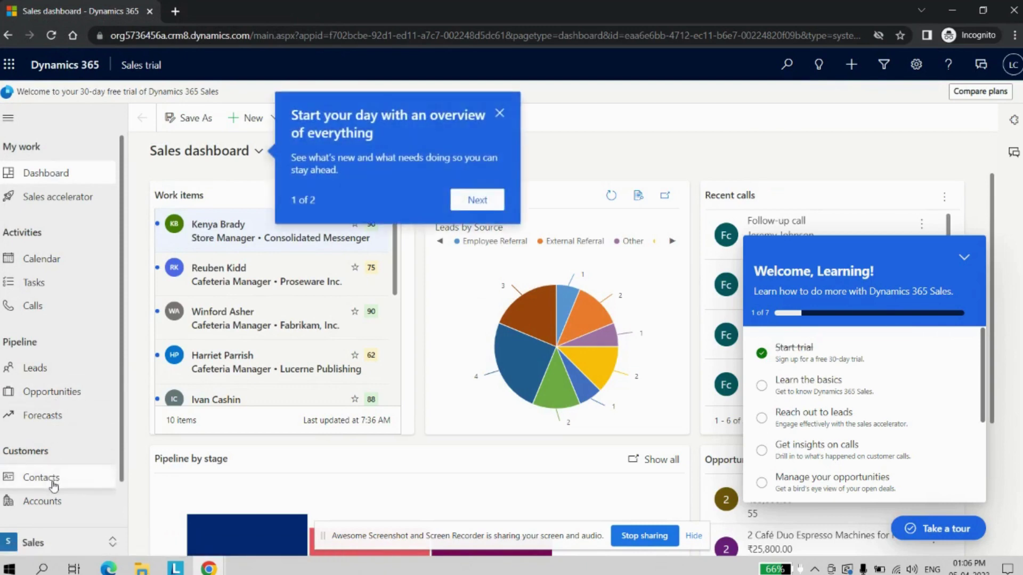
Step: Close the guided-tour tip and show the My Open Leads list of 16 new leads
{"action": "scroll", "coordinate": [49, 469], "scroll_direction": "down", "scroll_amount": 1}
{"action": "left_click", "coordinate": [47, 438]}
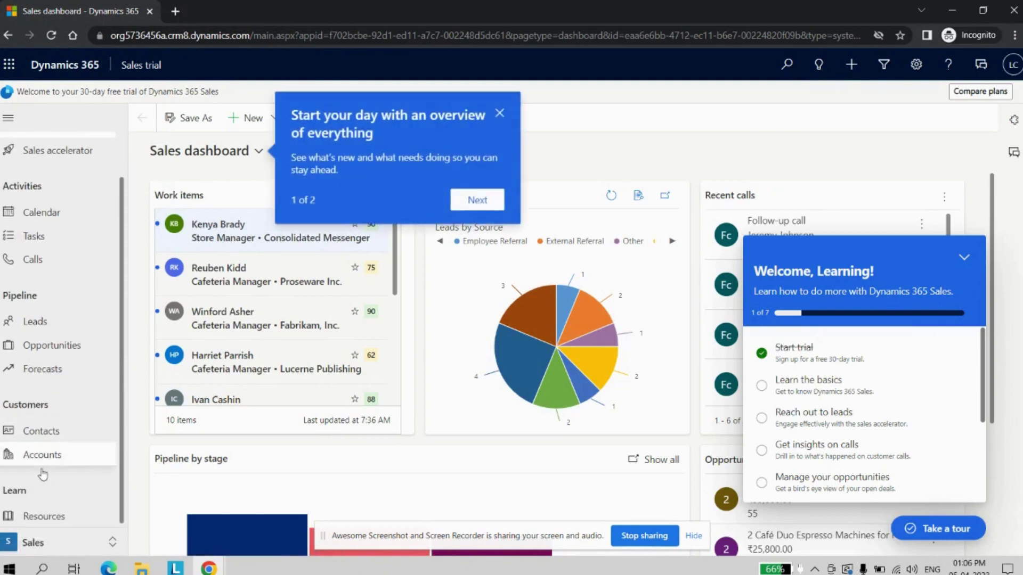
{"action": "left_click", "coordinate": [48, 542]}
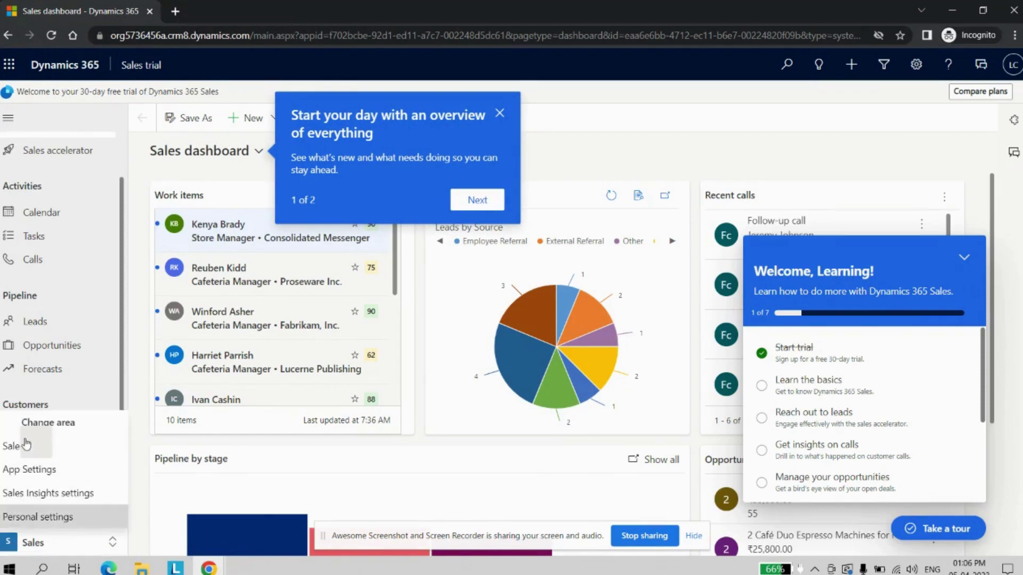
{"action": "left_click", "coordinate": [109, 542]}
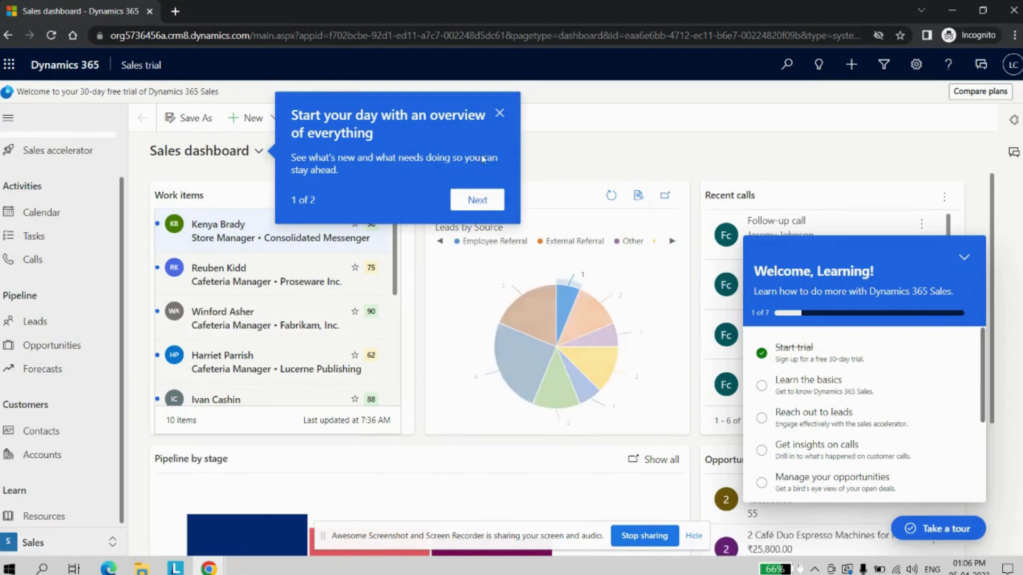
{"action": "left_click", "coordinate": [499, 113]}
{"action": "left_click", "coordinate": [52, 326]}
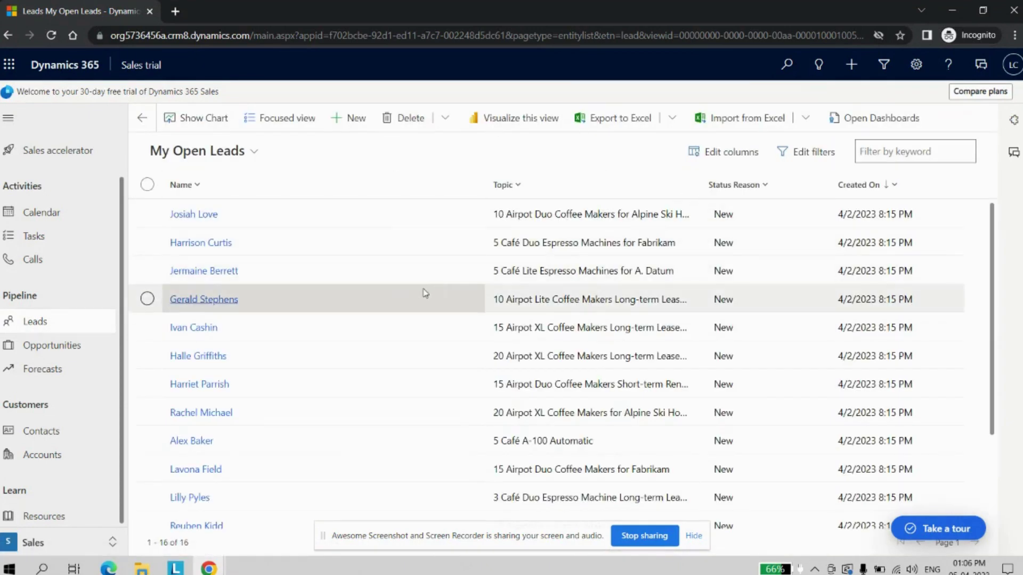
Step: View the first lead's record, return to My Open Leads, and open a blank Quick Create: Lead form
{"action": "left_click", "coordinate": [210, 215]}
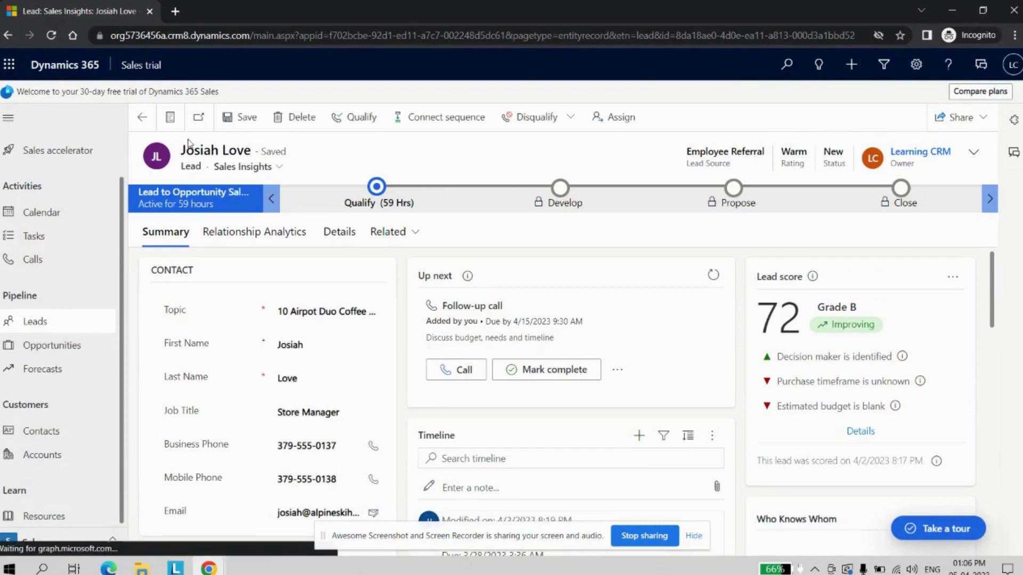
{"action": "left_click", "coordinate": [140, 116]}
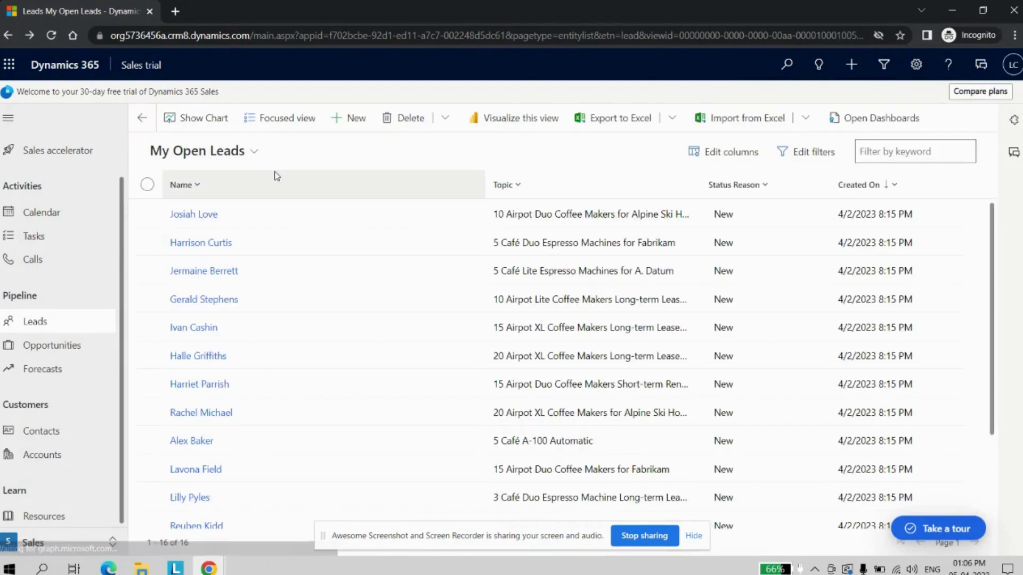
{"action": "left_click", "coordinate": [350, 129]}
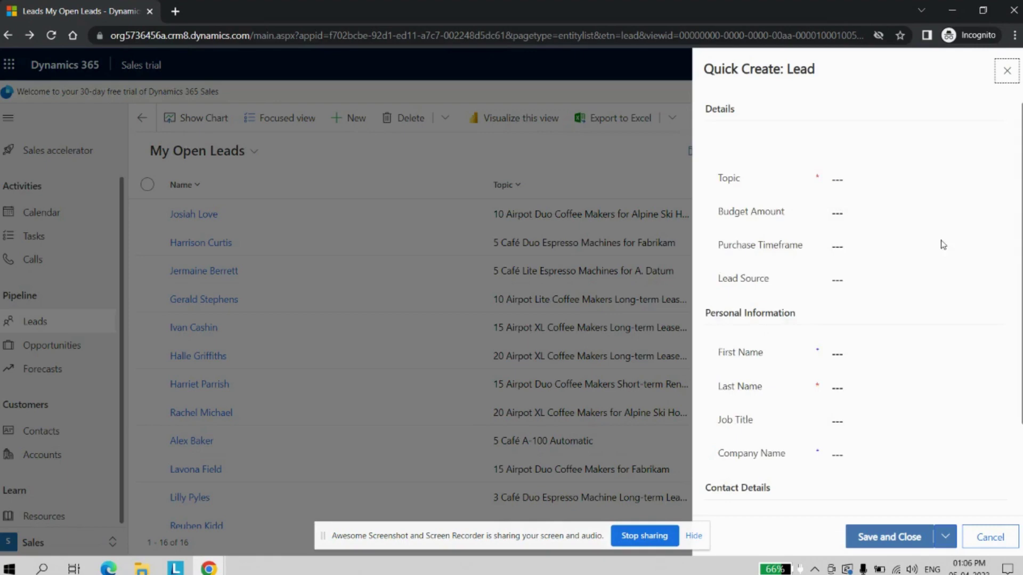